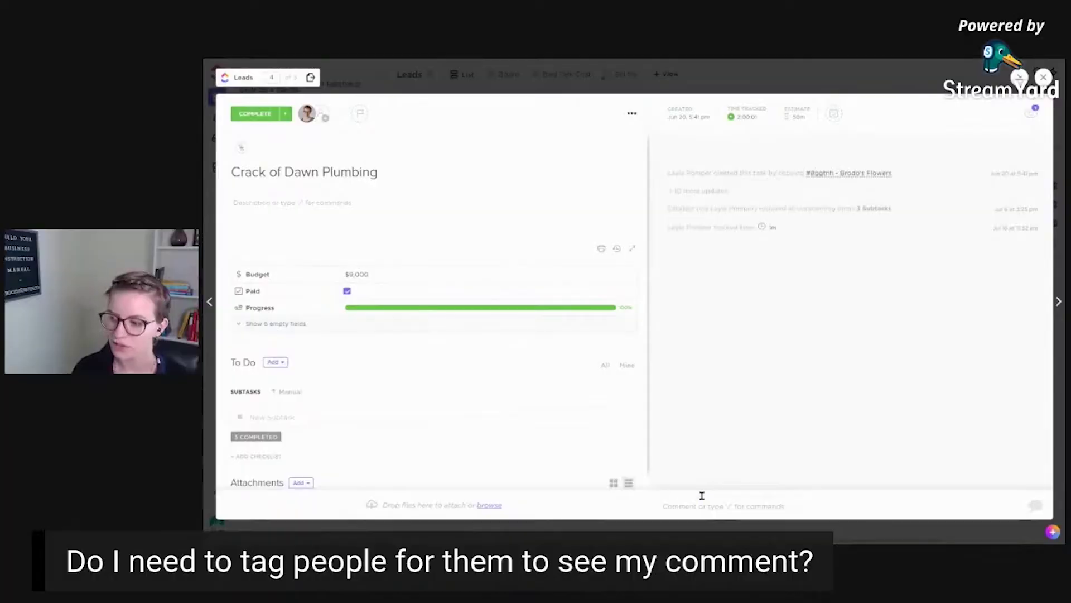
# Post a comment on Crack of Dawn Plumbing that @-mentions a teammate and says 'hey do this!'
pyautogui.click(701, 496)
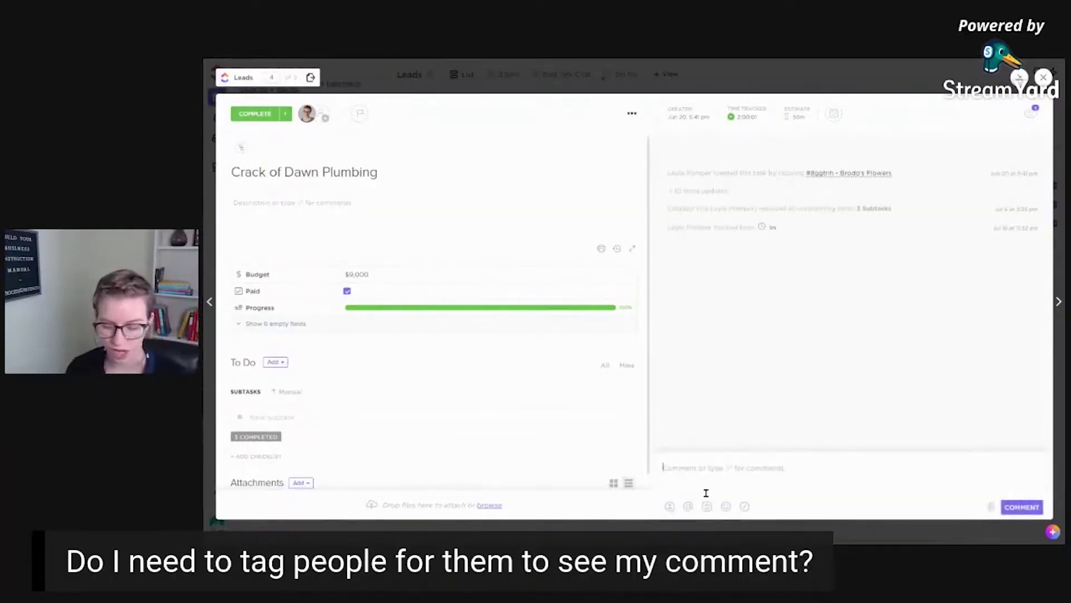
pyautogui.write('@Layl')
pyautogui.press('Return')
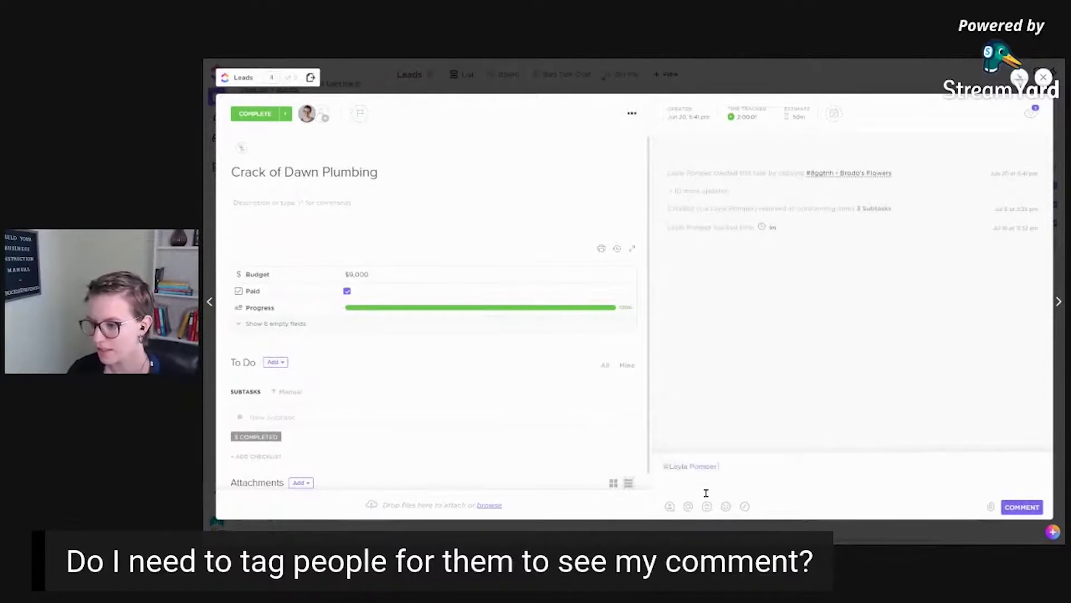
pyautogui.write('hey do this!!')
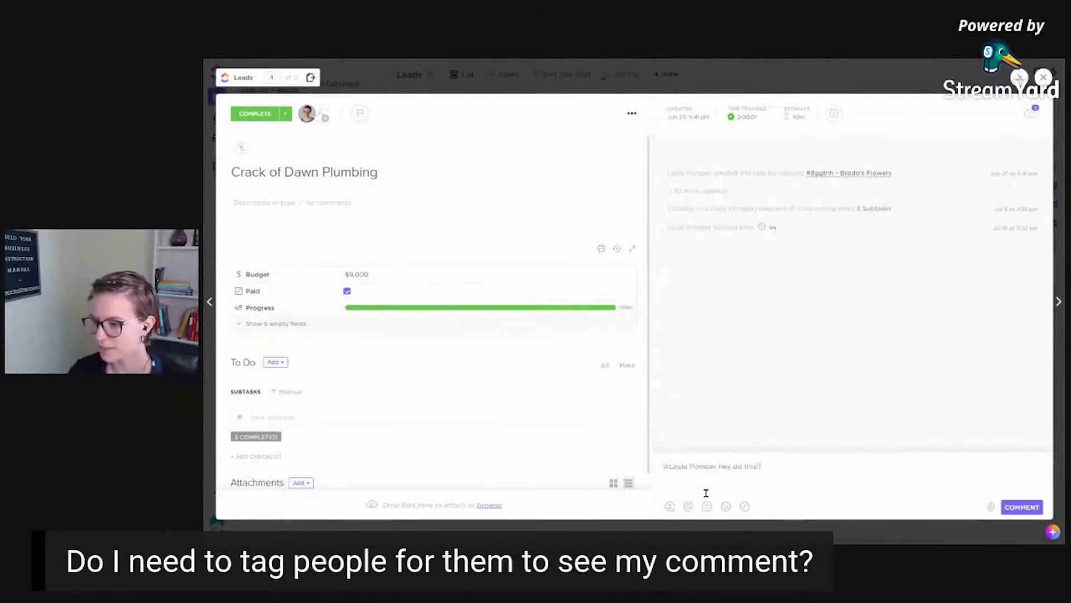
pyautogui.click(1018, 508)
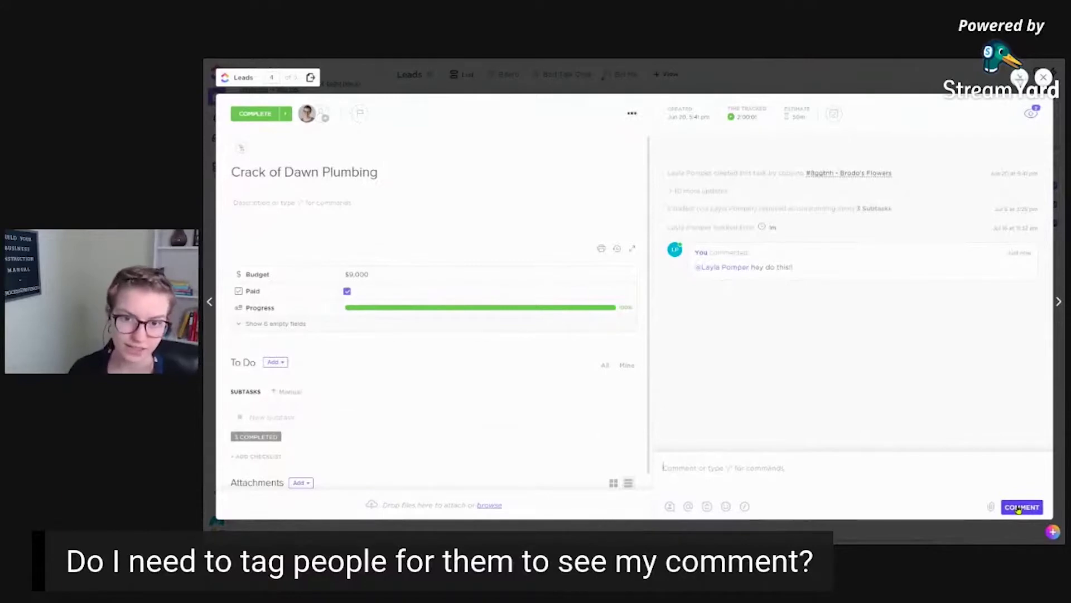
pyautogui.hotkey('ctrl', '+')
pyautogui.hotkey('ctrl', '+')
pyautogui.hotkey('ctrl', '+')
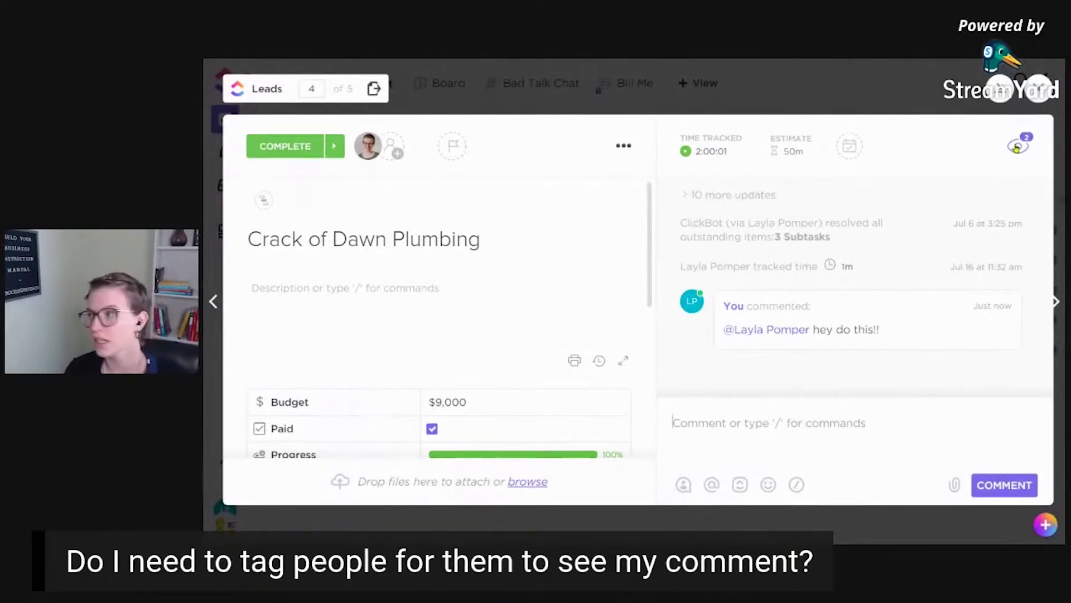
# Check the current task's watchers, then move on to the D20 Boardgame Cafe task (5 of 5)
pyautogui.click(1017, 147)
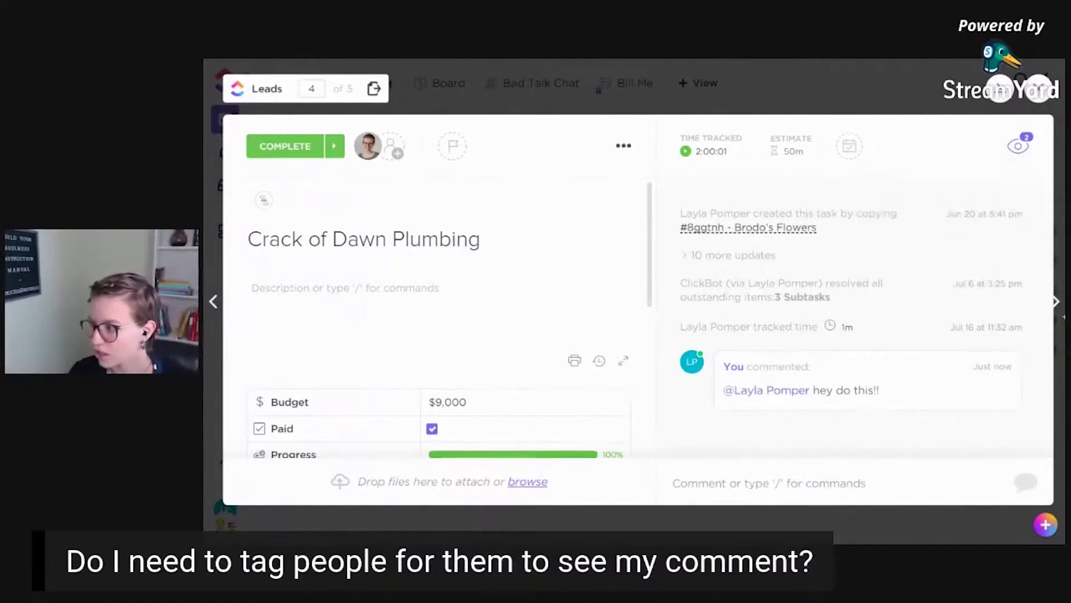
pyautogui.click(1056, 302)
pyautogui.moveTo(1018, 146)
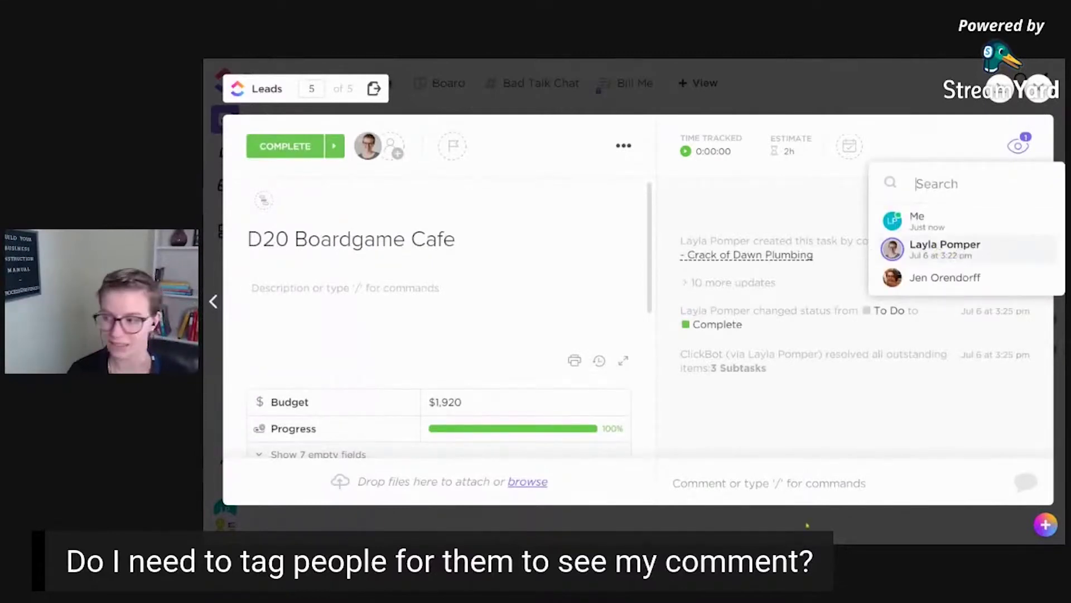
# Post an untagged comment addressing a teammate by name with 'do this!', then review the watchers
pyautogui.click(771, 483)
pyautogui.write('Jen do this!')
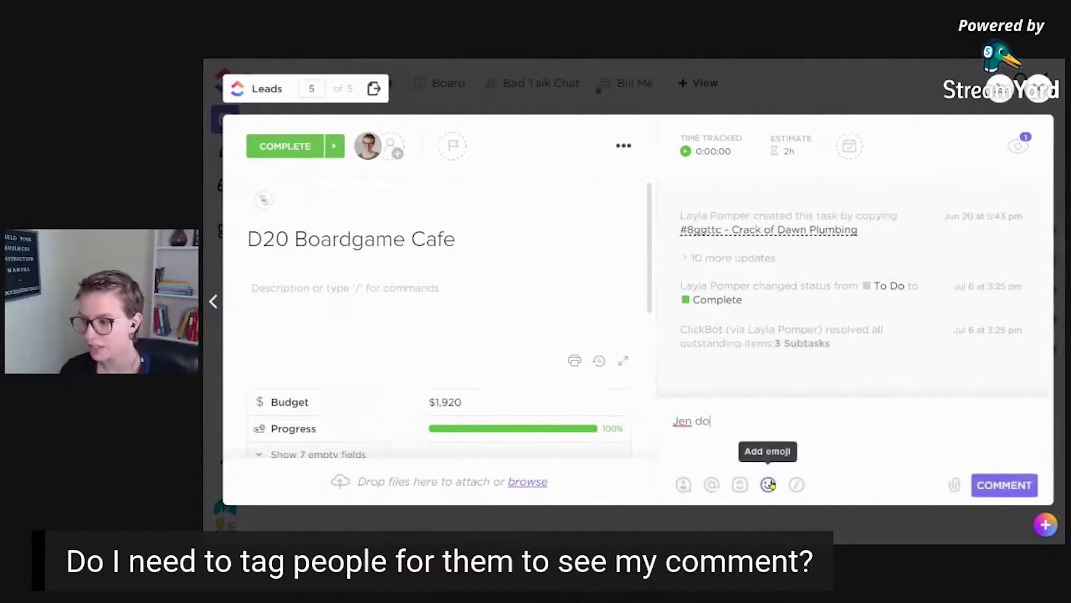
pyautogui.click(997, 486)
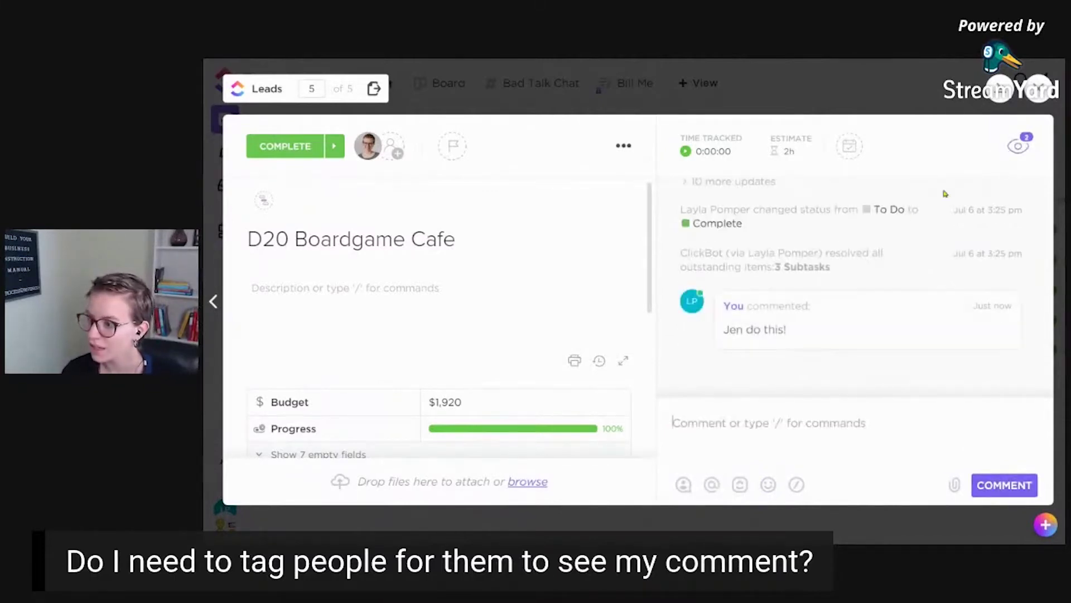
pyautogui.click(1018, 146)
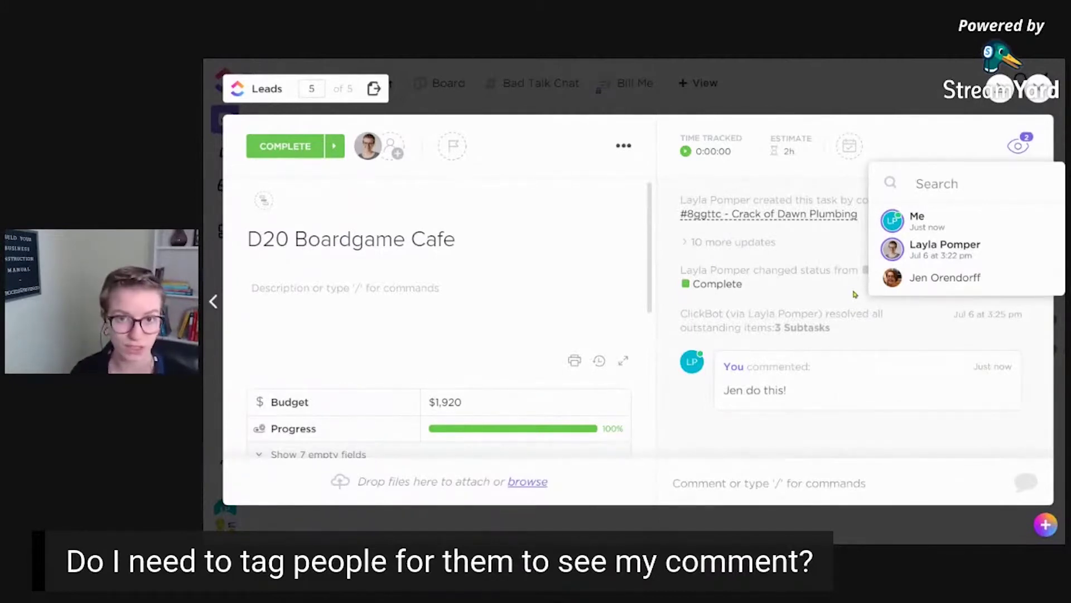
# Post a comment @-mentioning the teammate: 'do this! example' ending in a :D grinning emoji
pyautogui.click(769, 318)
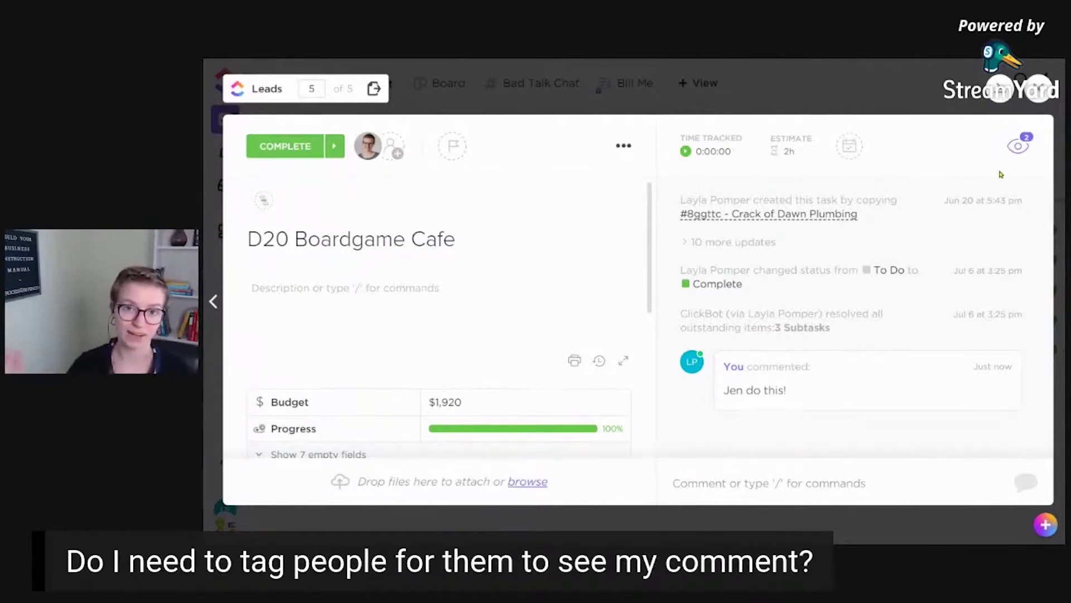
pyautogui.click(743, 483)
pyautogui.write('@')
pyautogui.press('Return')
pyautogui.write('do this! example :D')
pyautogui.press('Return')
pyautogui.click(1014, 489)
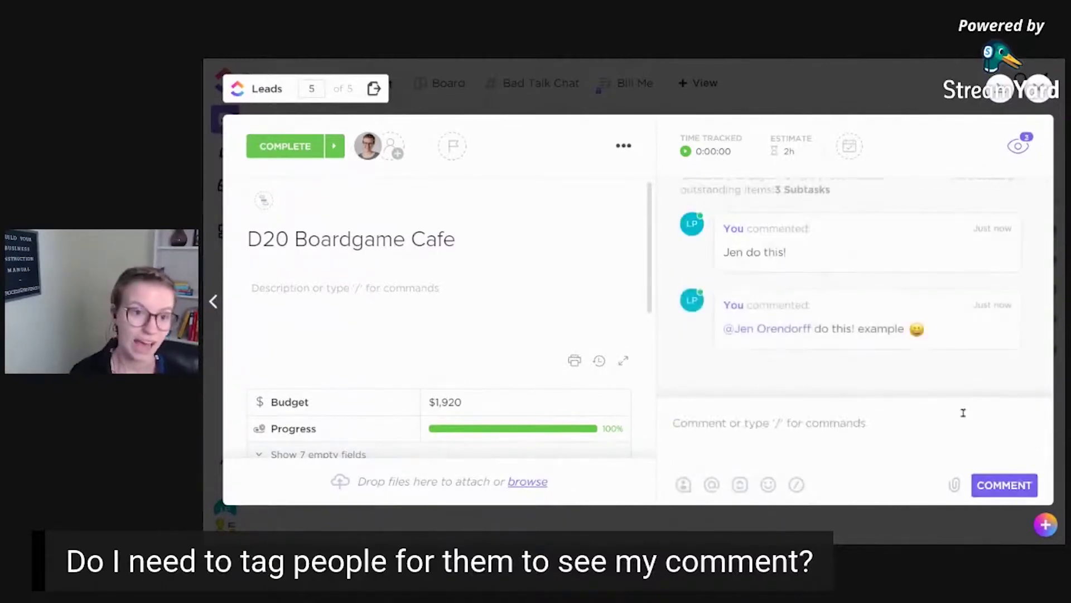
pyautogui.click(1016, 155)
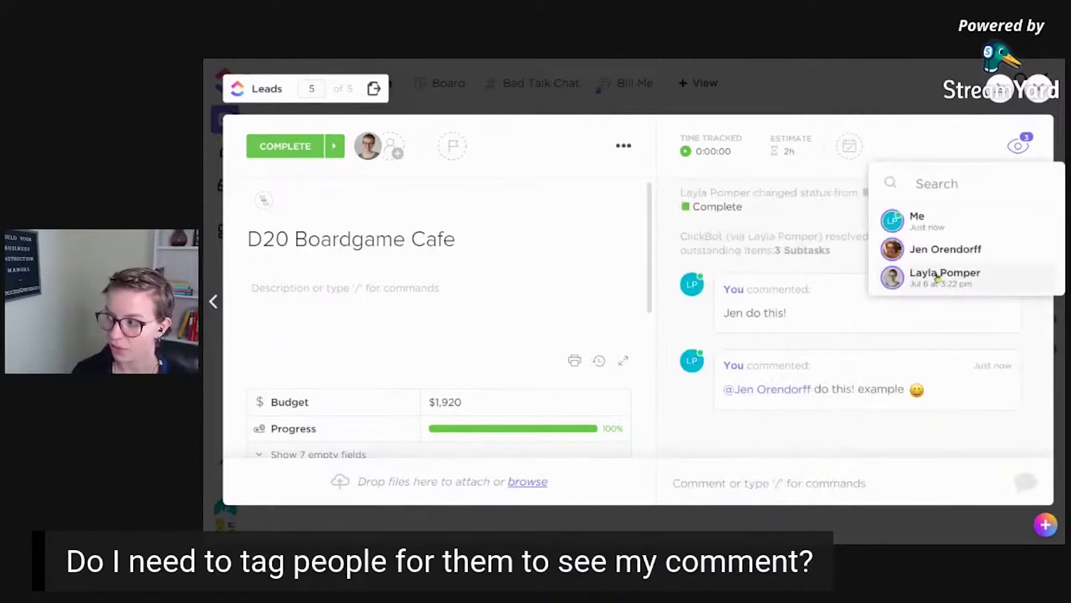
# Open Brodo's Flowers and add both teammates as watchers
pyautogui.click(1038, 90)
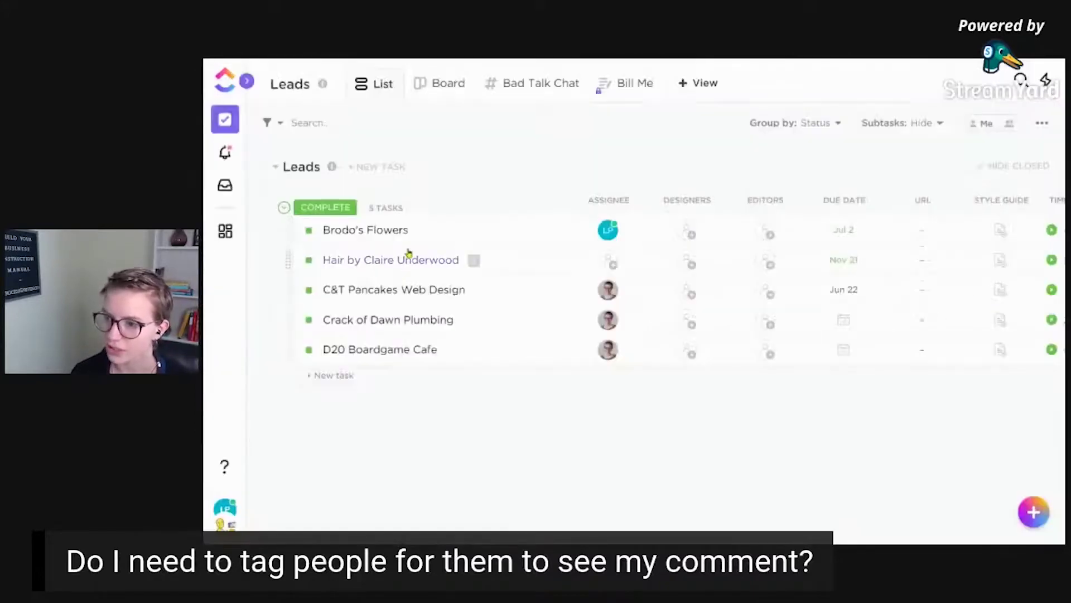
pyautogui.click(383, 229)
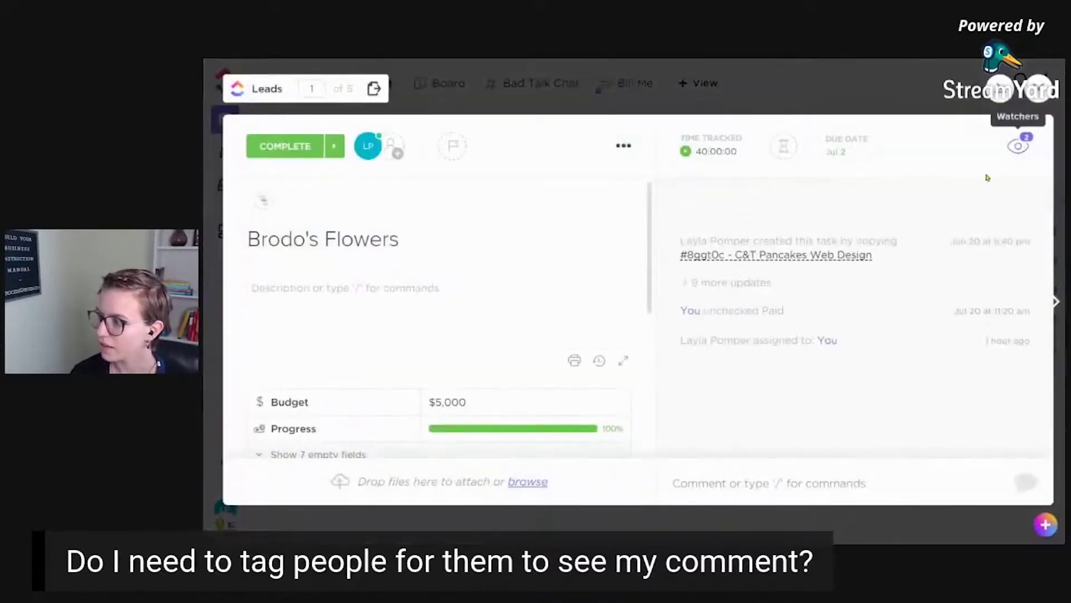
pyautogui.click(1018, 147)
pyautogui.click(758, 242)
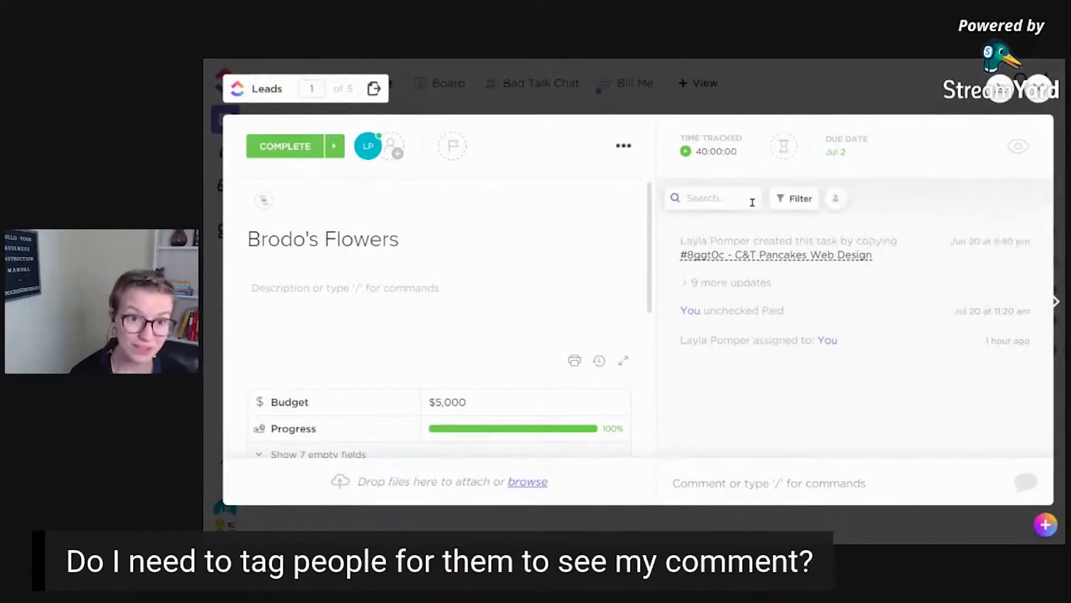
pyautogui.click(1018, 148)
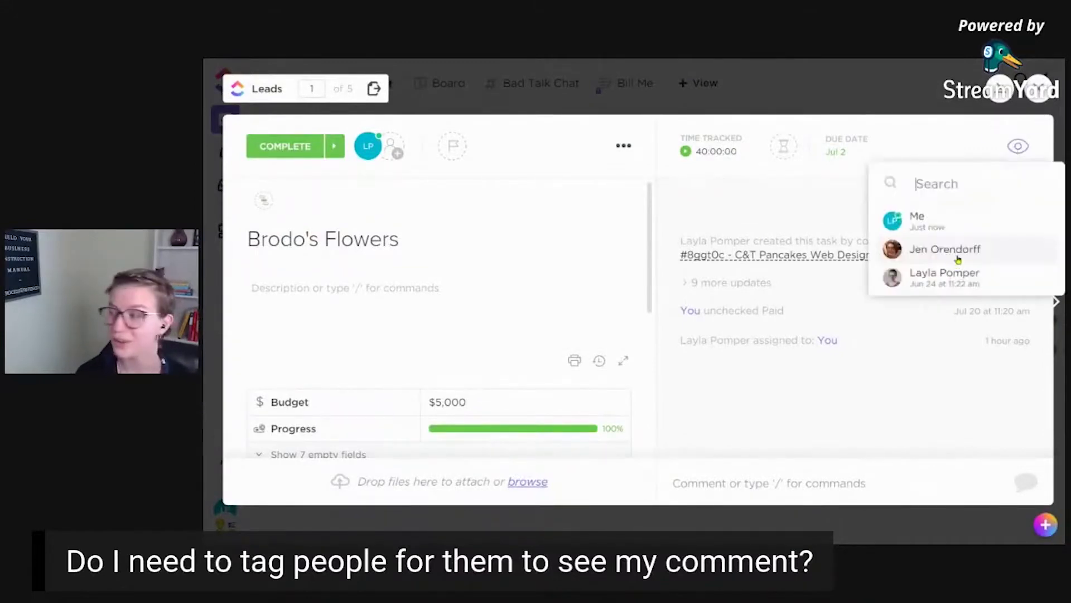
pyautogui.click(954, 252)
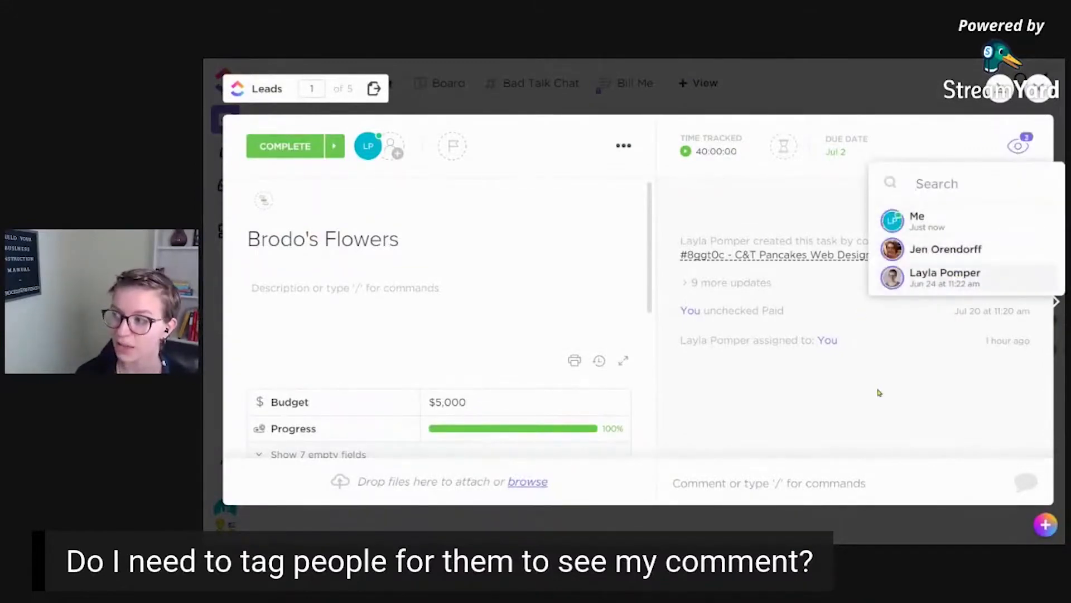
pyautogui.click(880, 389)
# Post 'LOOK AT THIS!' on Brodo's Flowers, then open the hair-salon lead task
pyautogui.click(830, 480)
pyautogui.write('LOOK AT THIS!')
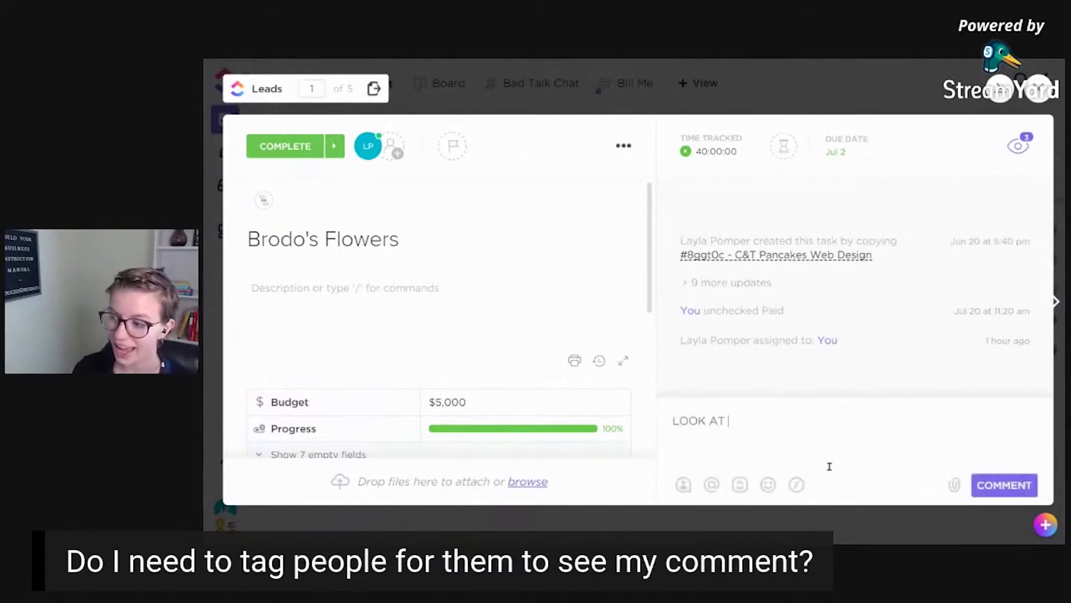
pyautogui.click(987, 490)
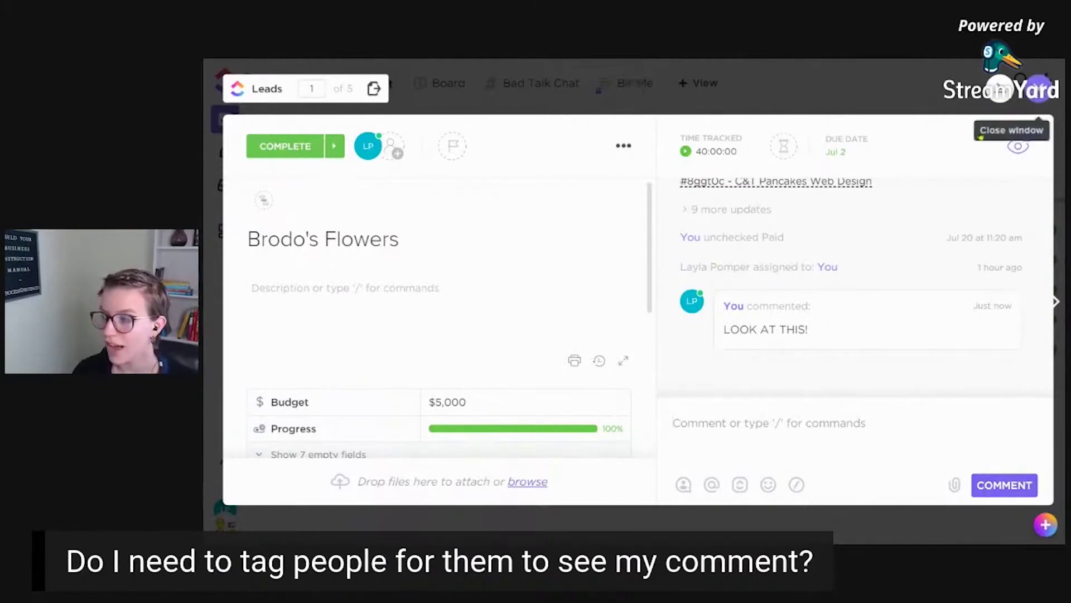
pyautogui.click(1037, 88)
pyautogui.click(531, 251)
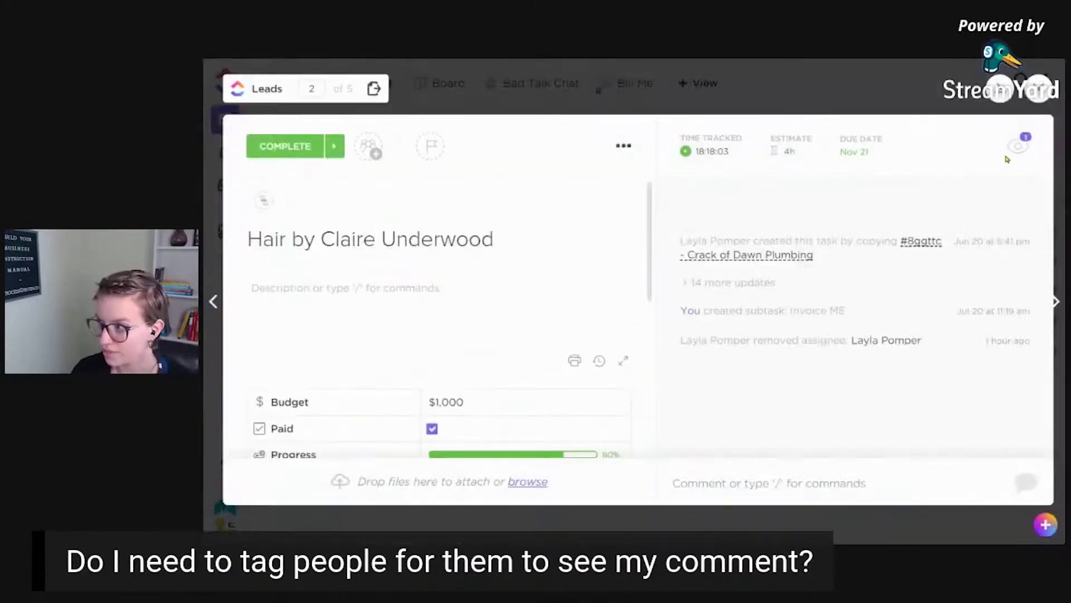
# Post a 'khkjn' test comment on the hair-salon lead
pyautogui.click(869, 463)
pyautogui.write('khkjn')
pyautogui.click(1004, 485)
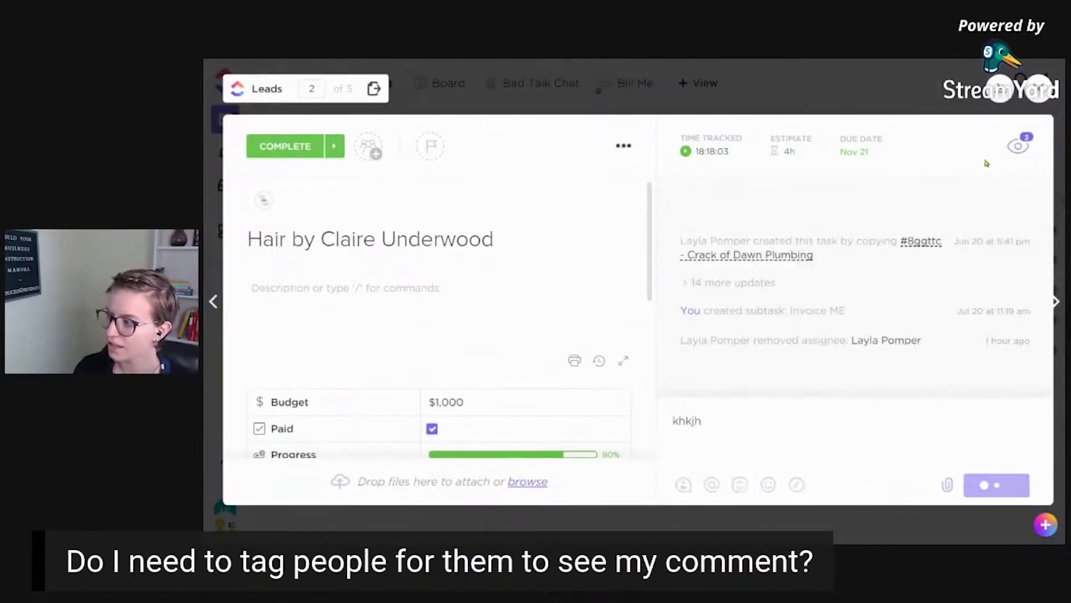
# Add a teammate as watcher and remove yourself, leaving two watchers
pyautogui.click(1014, 147)
pyautogui.click(919, 282)
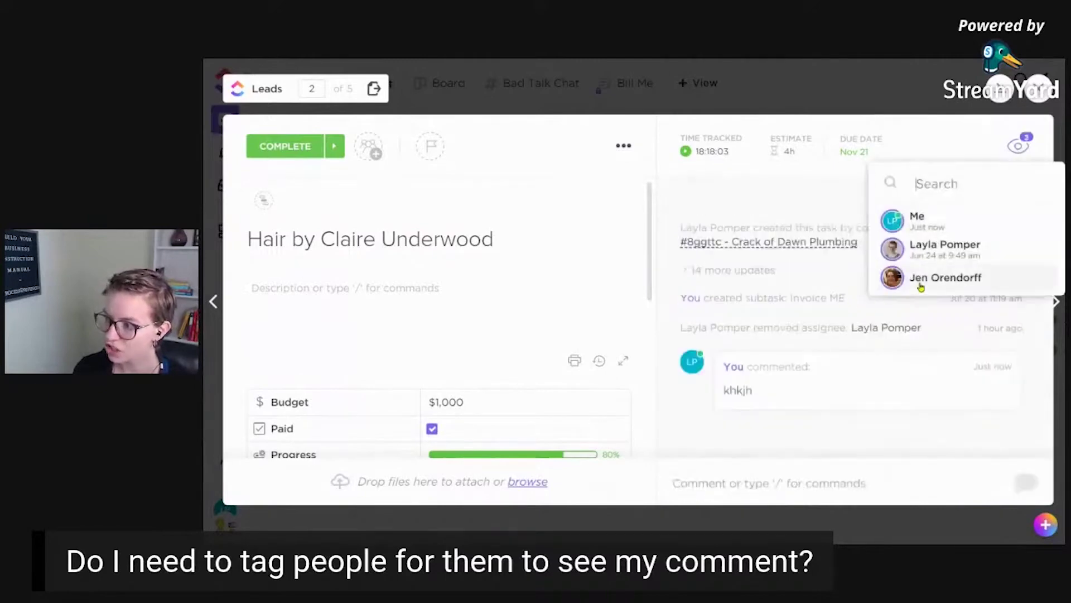
pyautogui.click(778, 342)
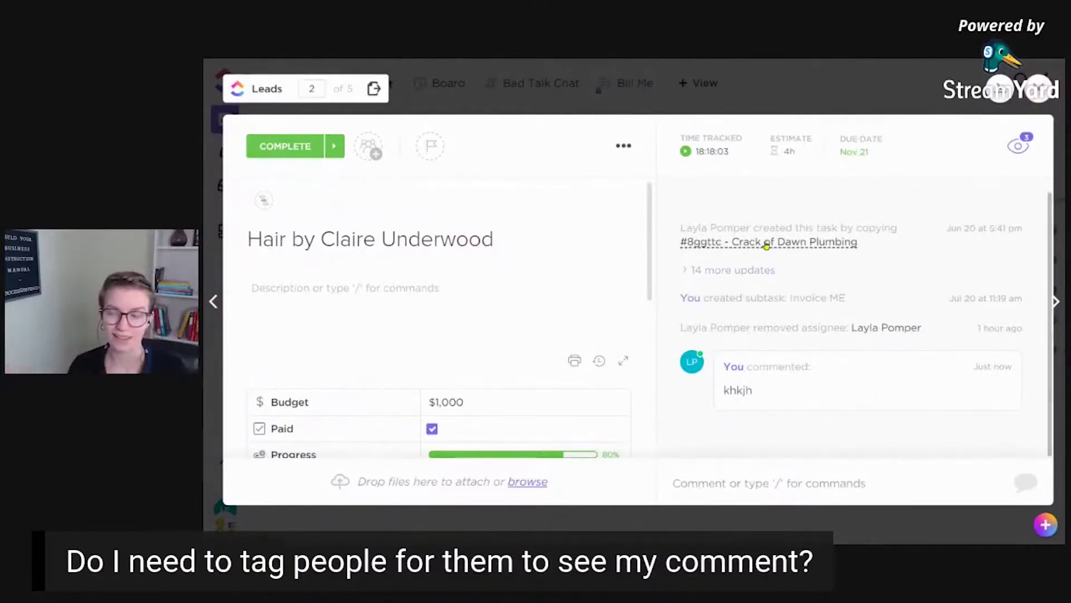
pyautogui.click(1017, 147)
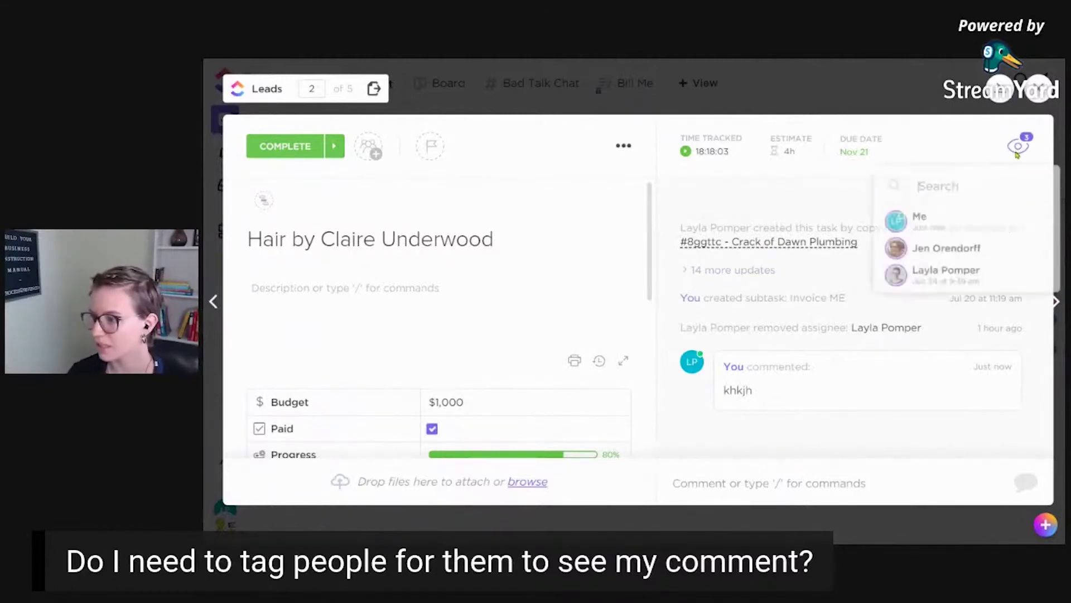
pyautogui.click(934, 221)
pyautogui.click(734, 196)
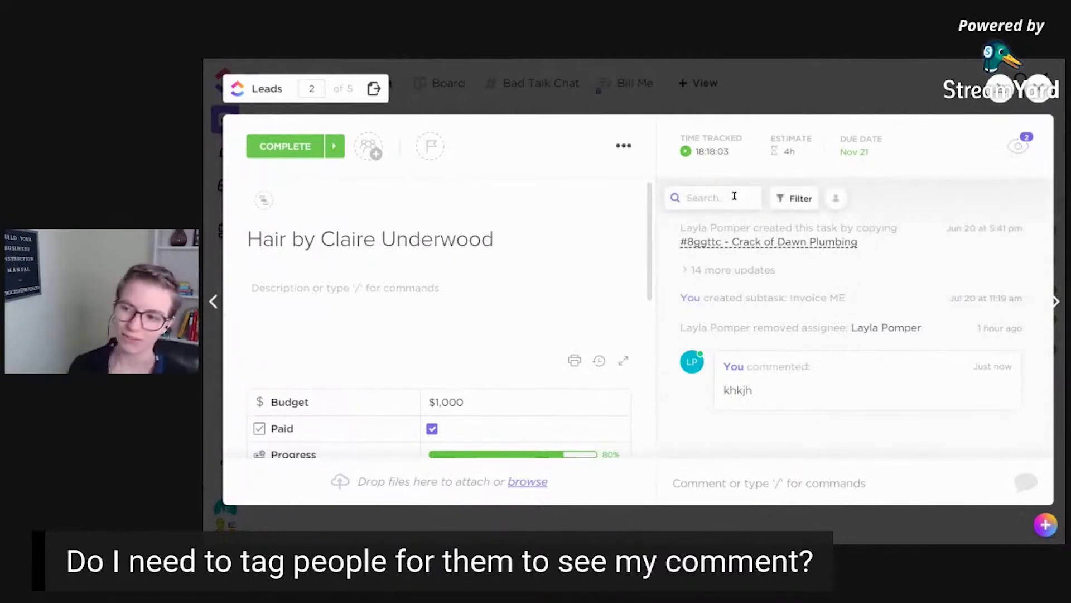
# Post a 'lkjlkjlkjlkj' test comment on the hair-salon lead
pyautogui.click(814, 477)
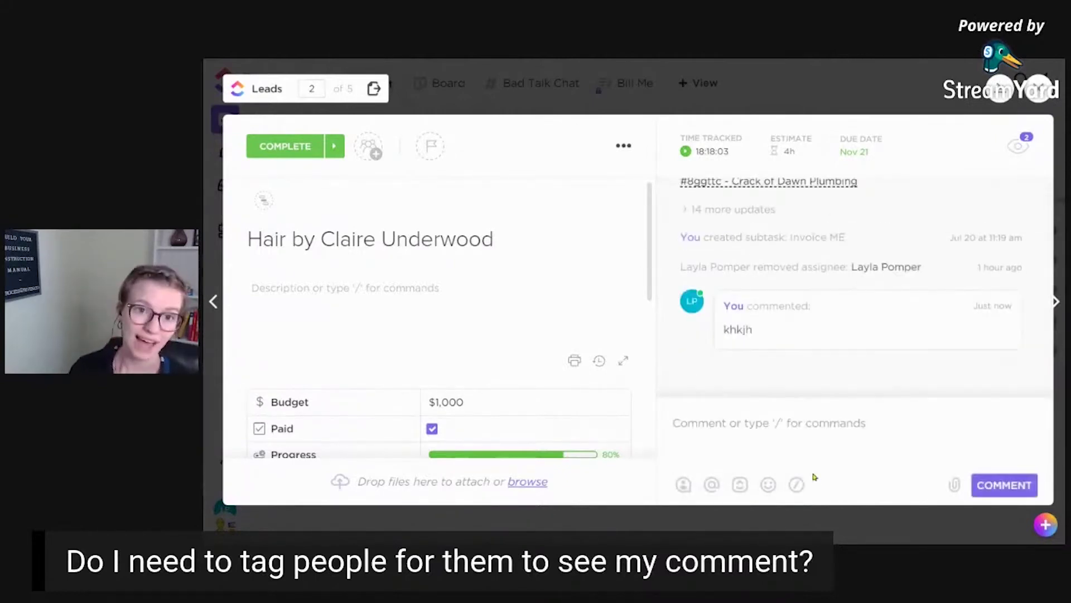
pyautogui.write('lkjlkjlkjlkj')
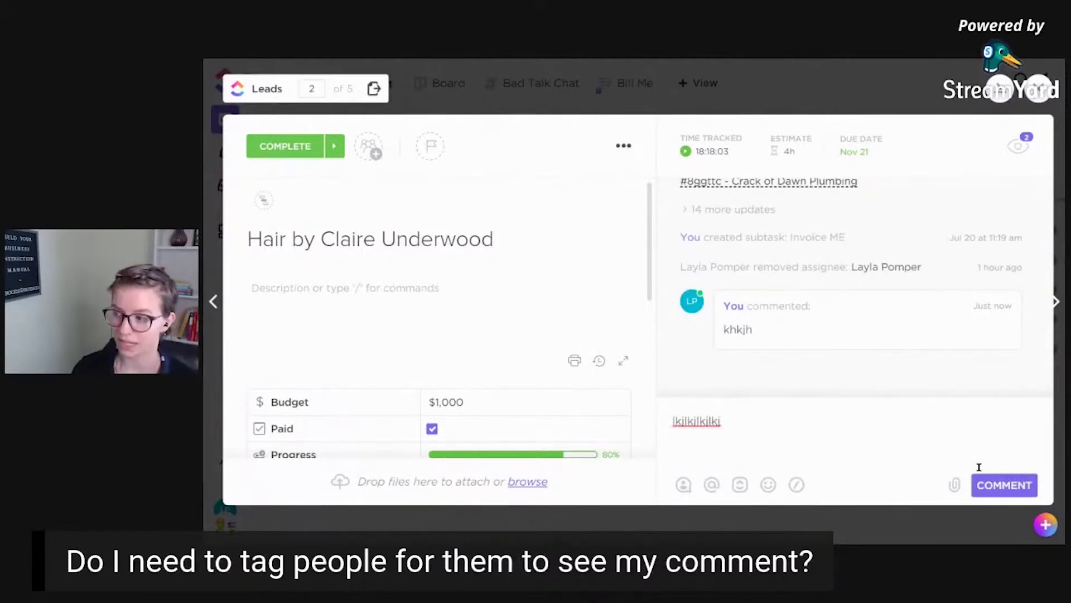
pyautogui.click(980, 486)
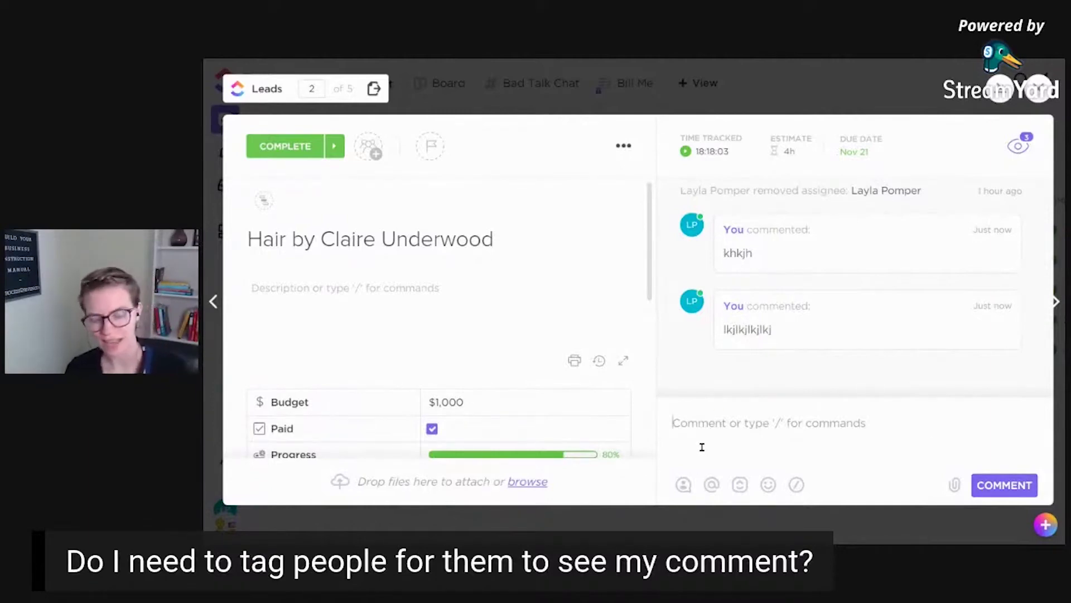
pyautogui.write('@')
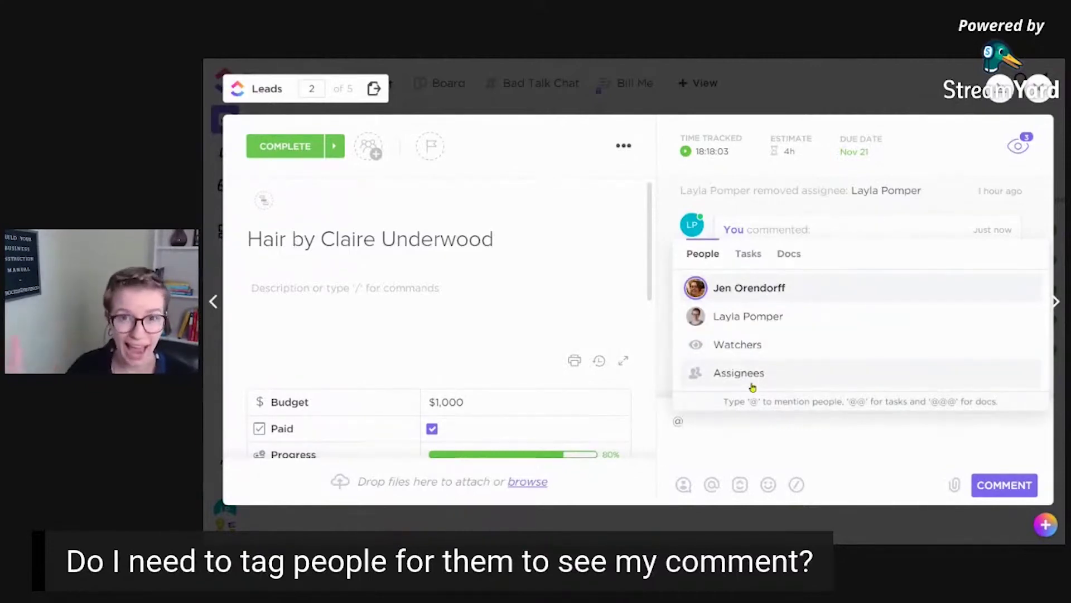
pyautogui.click(742, 347)
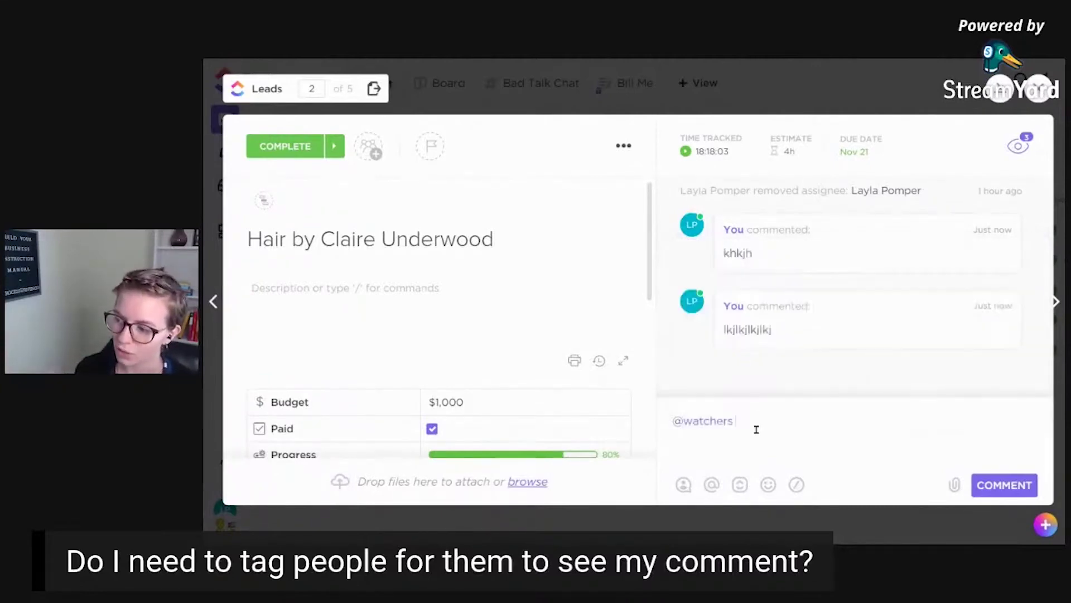
pyautogui.write('DO THIS')
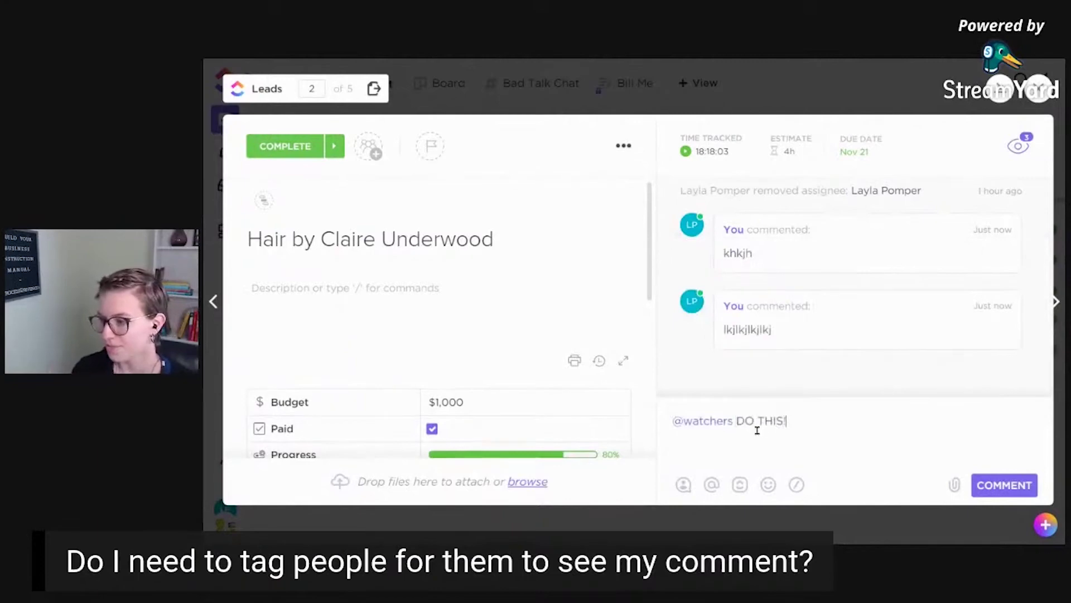
pyautogui.write('!')
pyautogui.click(1015, 488)
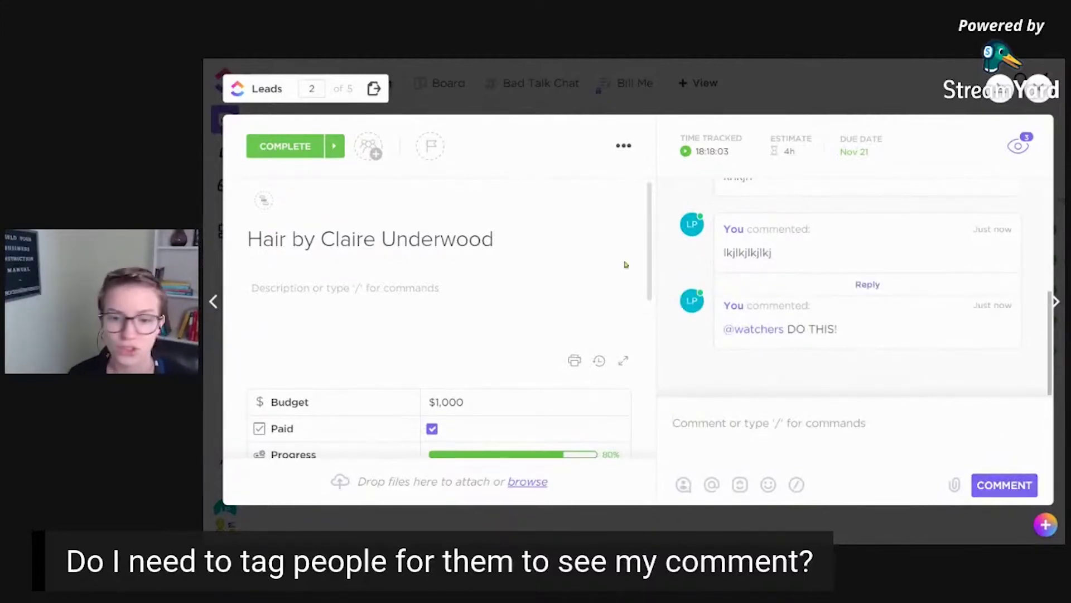
# Add a Chat view to the Leads list and start a chat in it
pyautogui.click(574, 103)
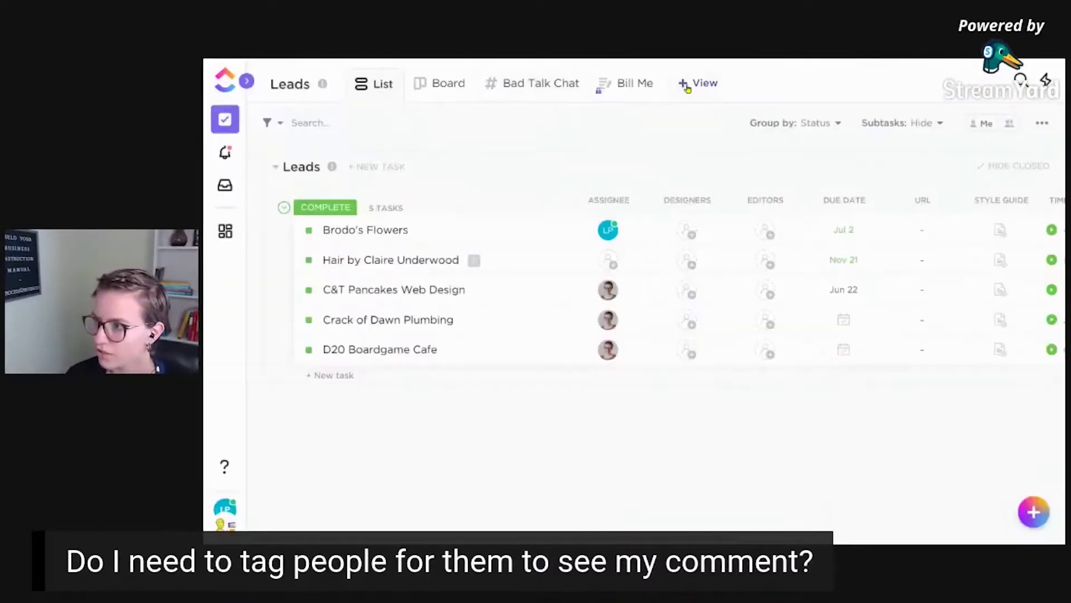
pyautogui.click(698, 83)
pyautogui.click(633, 416)
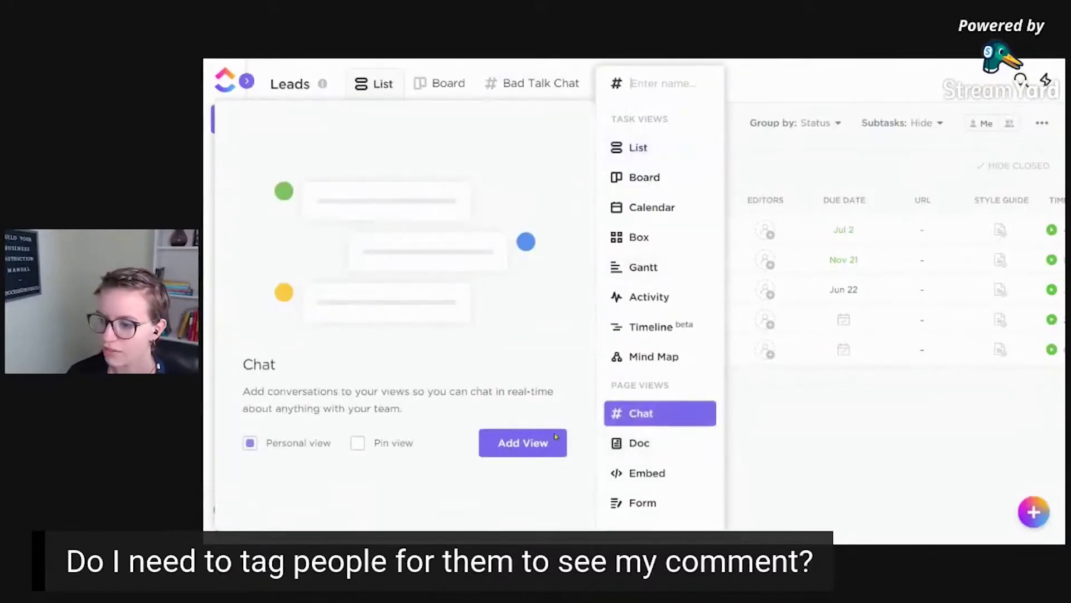
pyautogui.click(522, 443)
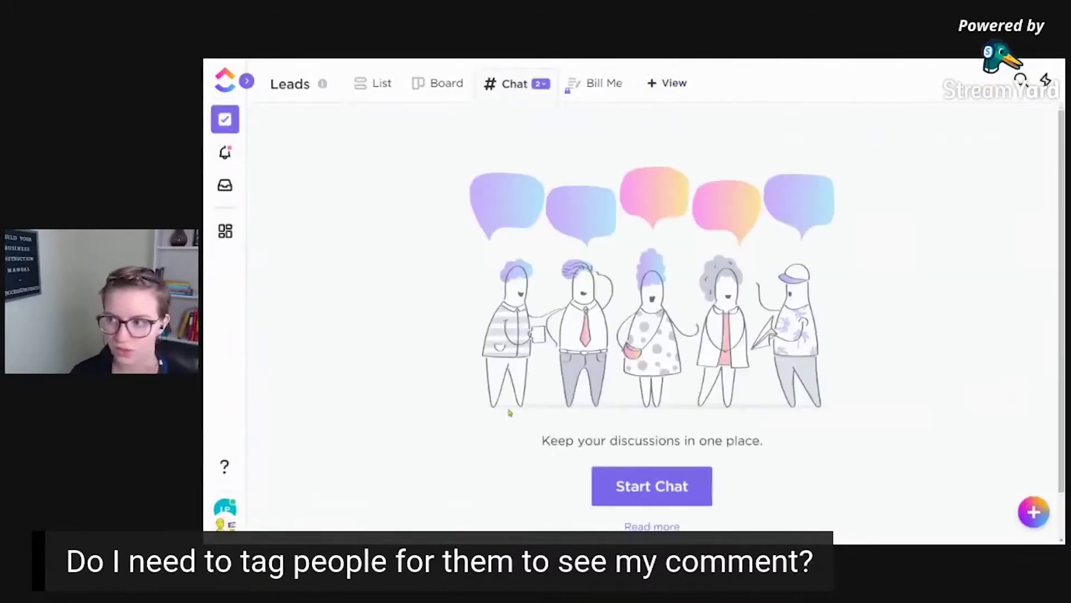
pyautogui.click(685, 493)
pyautogui.click(1033, 144)
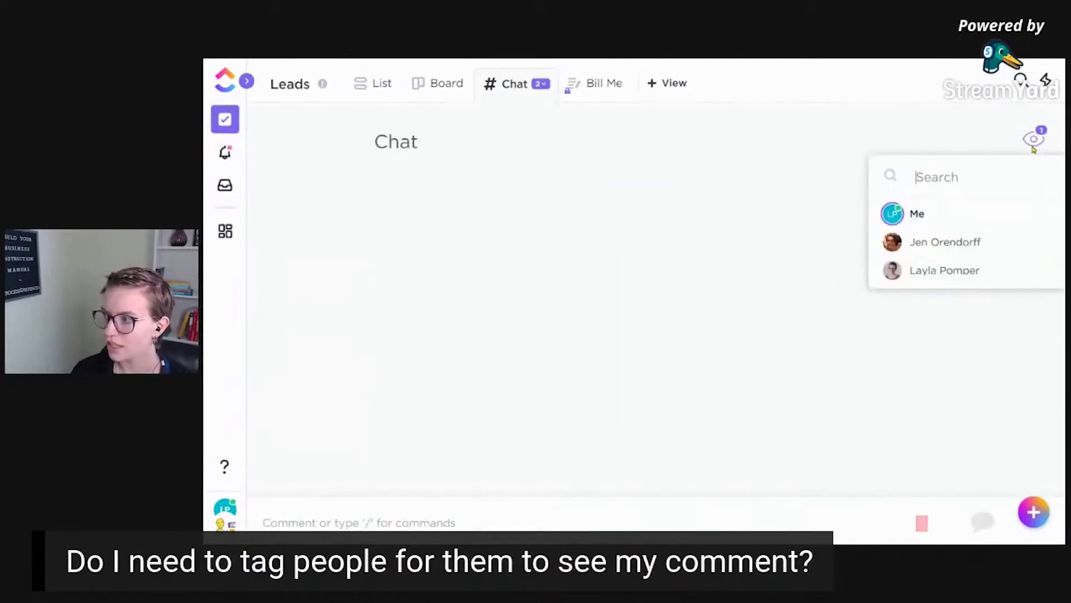
# Open the shared Sales Dashboard
pyautogui.click(225, 231)
pyautogui.click(335, 118)
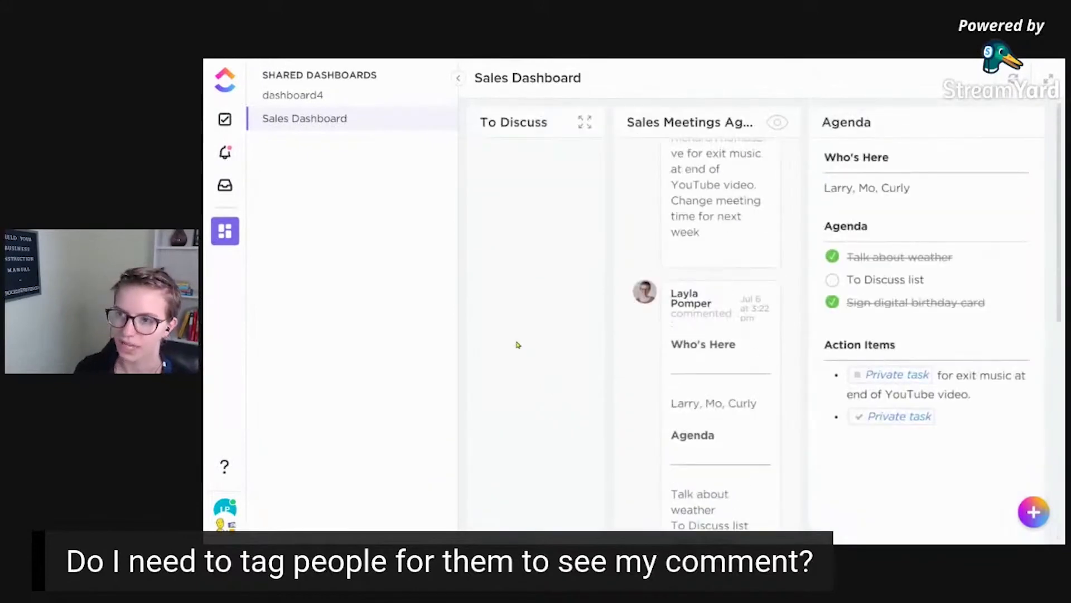
pyautogui.hotkey('ctrl', '0')
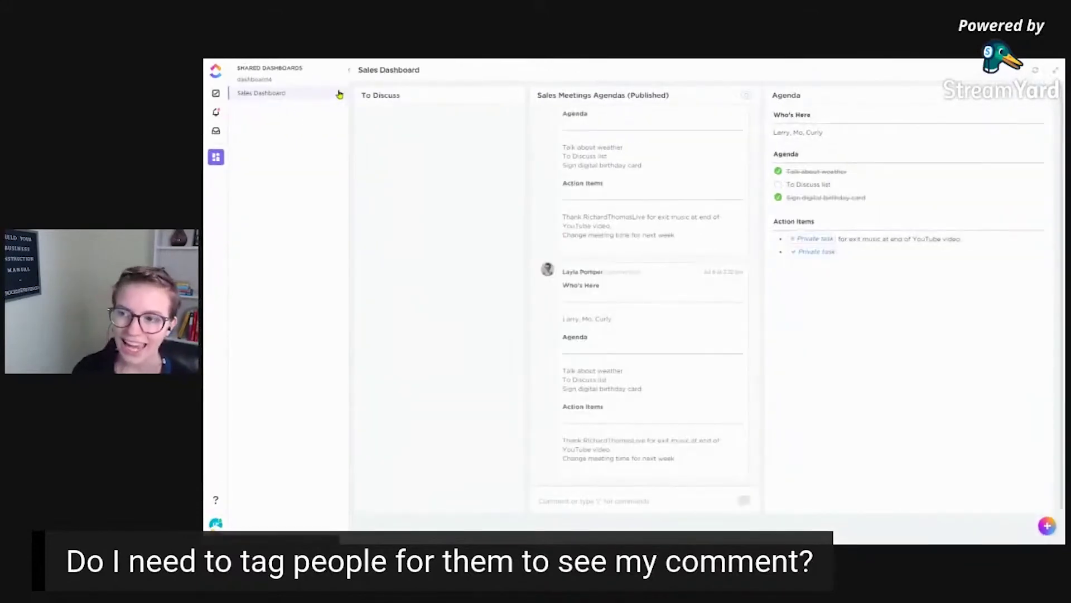
# Post an 'ANNOUNCEMENT' comment on the Sales Meetings Agendas widget
pyautogui.click(593, 491)
pyautogui.write('ANNOUNCEMENT!')
pyautogui.click(720, 504)
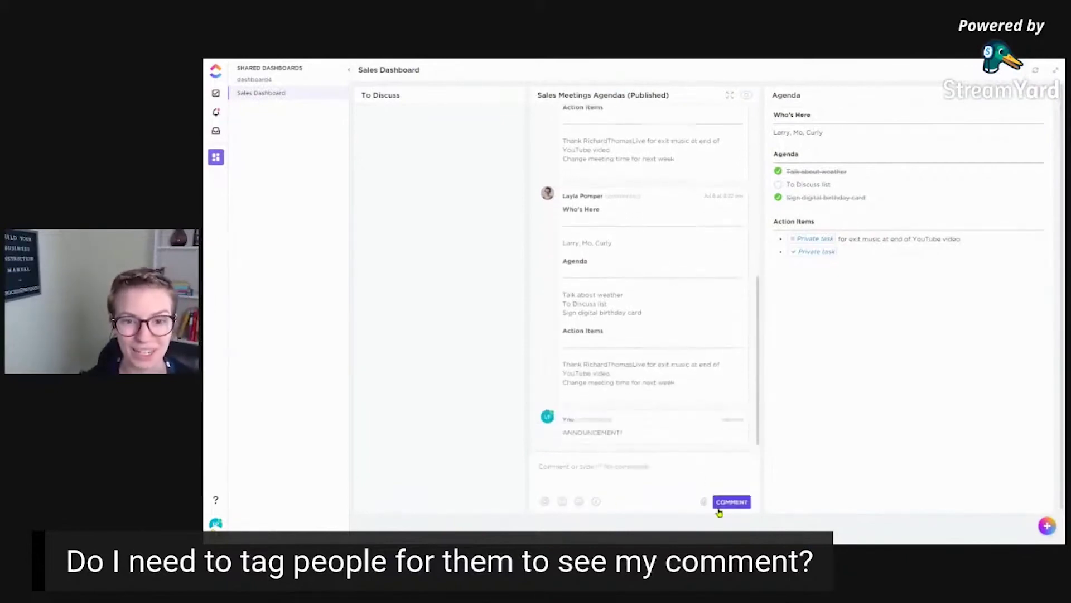
pyautogui.click(746, 96)
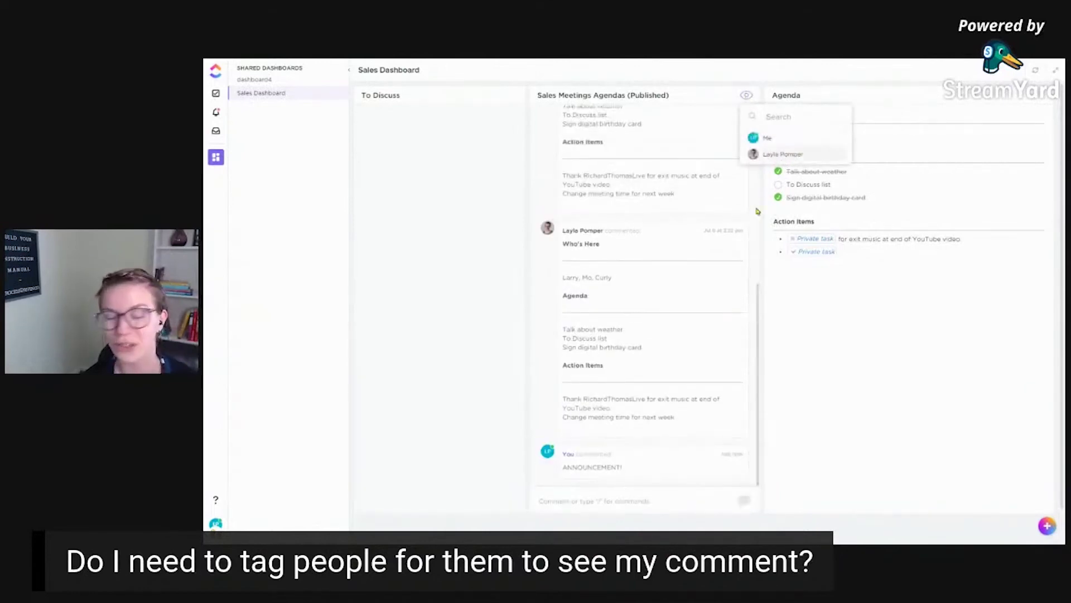
# Tick auto-watch new subtasks; untick assigned-comment emails and web alerts for resolved comments and likes
pyautogui.click(756, 277)
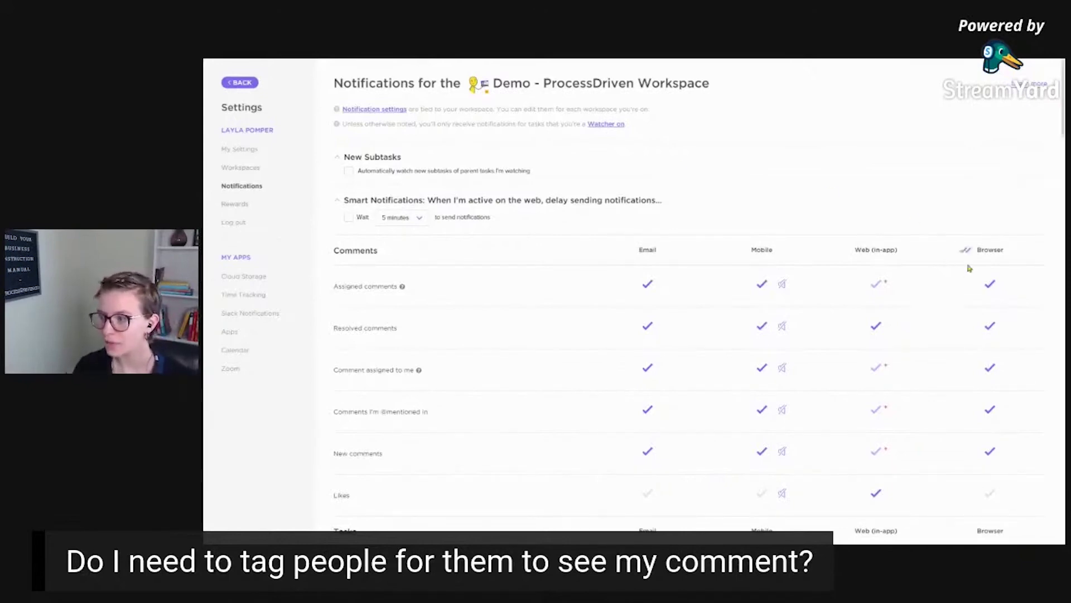
pyautogui.scroll(-2, 361, 152)
pyautogui.scroll(1, 361, 152)
pyautogui.click(349, 155)
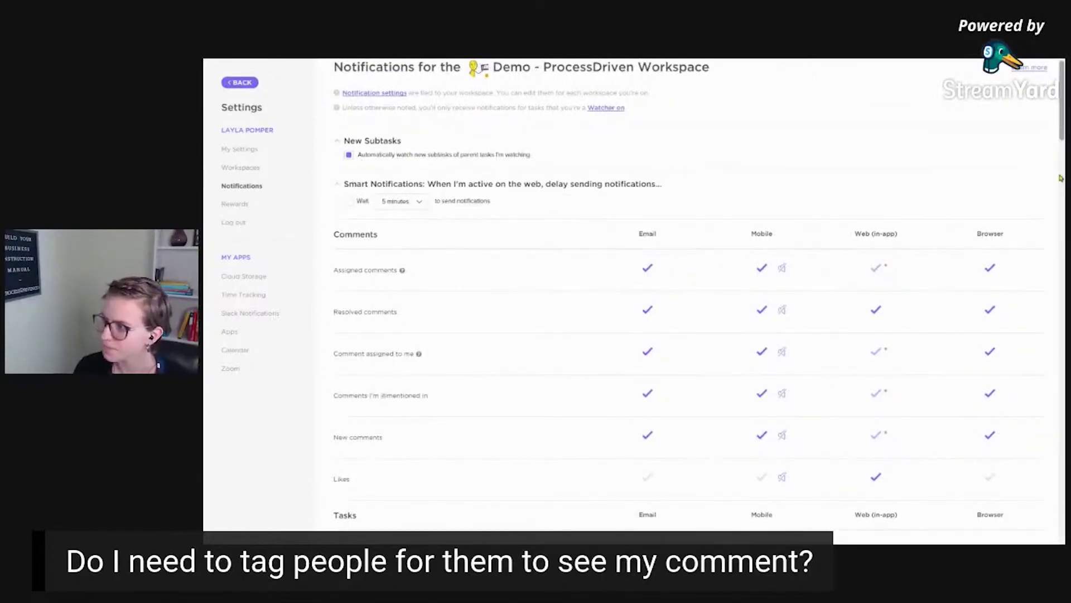
pyautogui.scroll(-2, 693, 175)
pyautogui.click(646, 201)
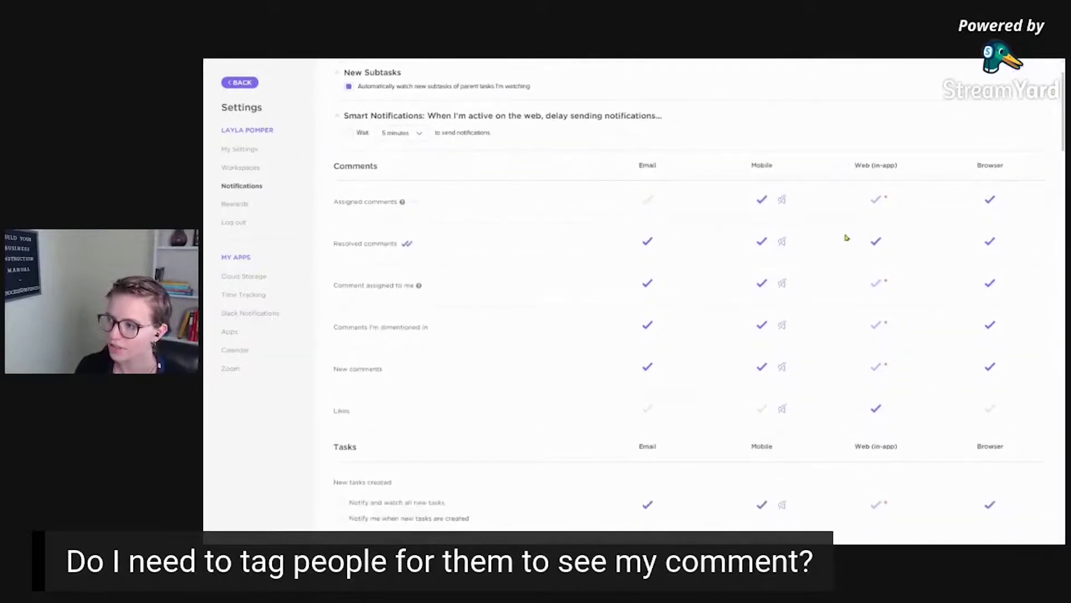
pyautogui.click(875, 240)
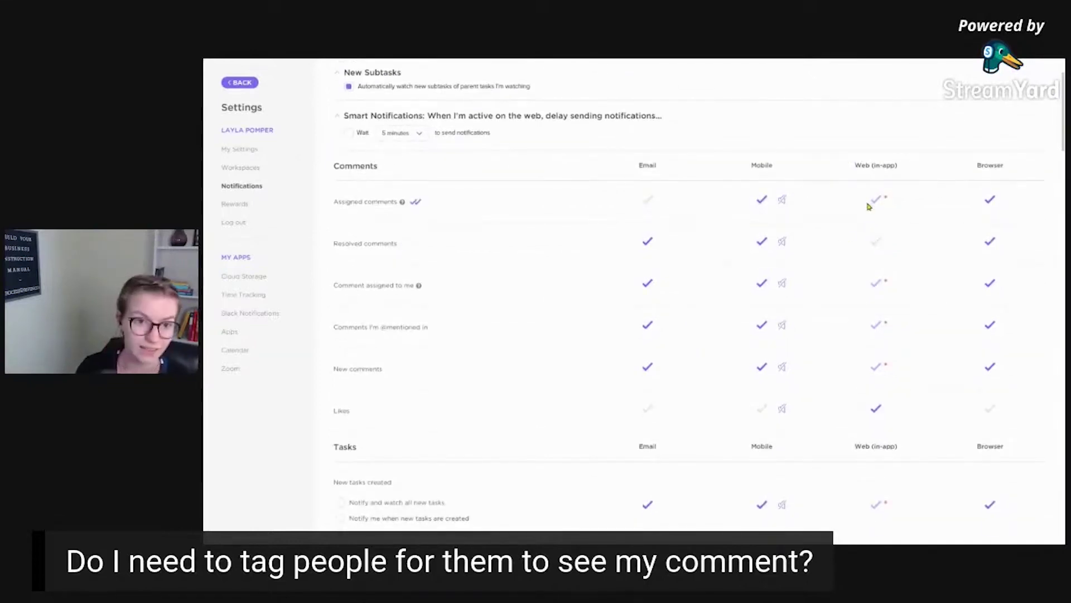
pyautogui.click(876, 409)
# Switch off the Email and Browser columns for all Comments notifications, keeping mobile and in-app alerts
pyautogui.scroll(-1, 949, 251)
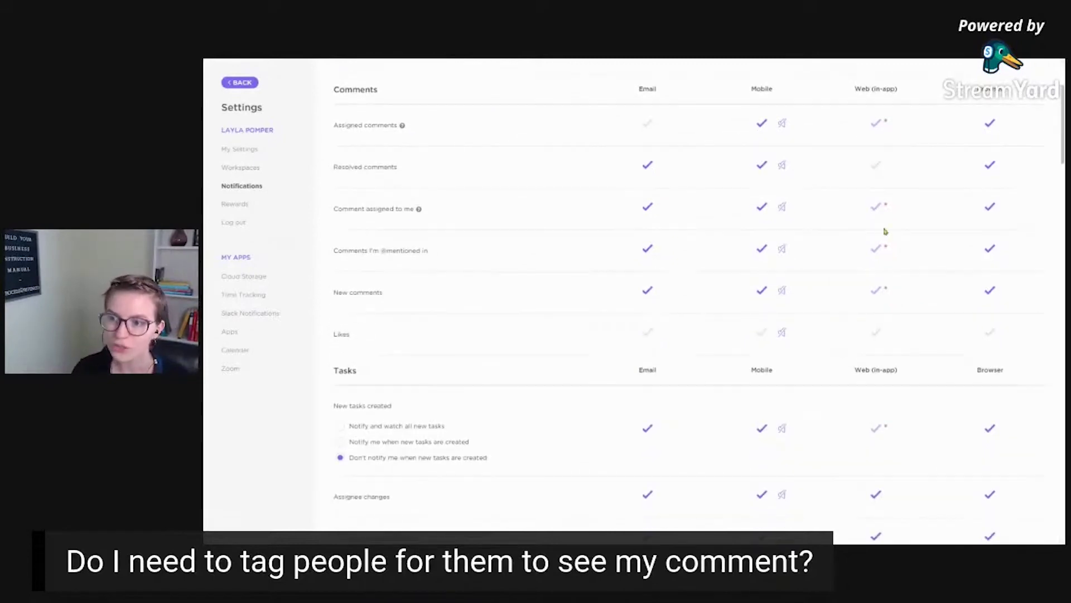
pyautogui.moveTo(430, 252); pyautogui.dragTo(333, 252)
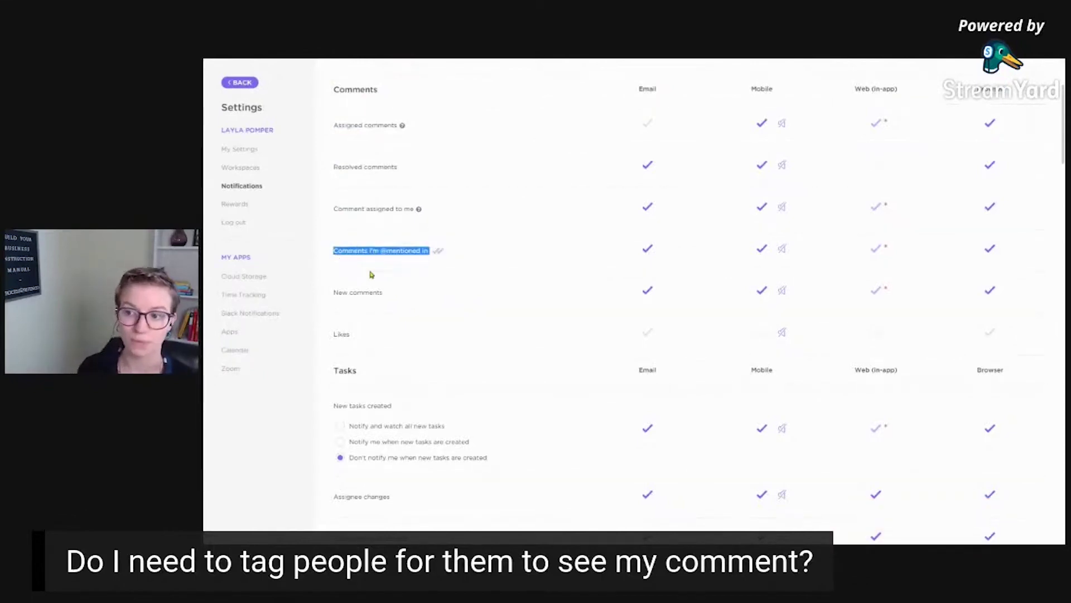
pyautogui.click(440, 257)
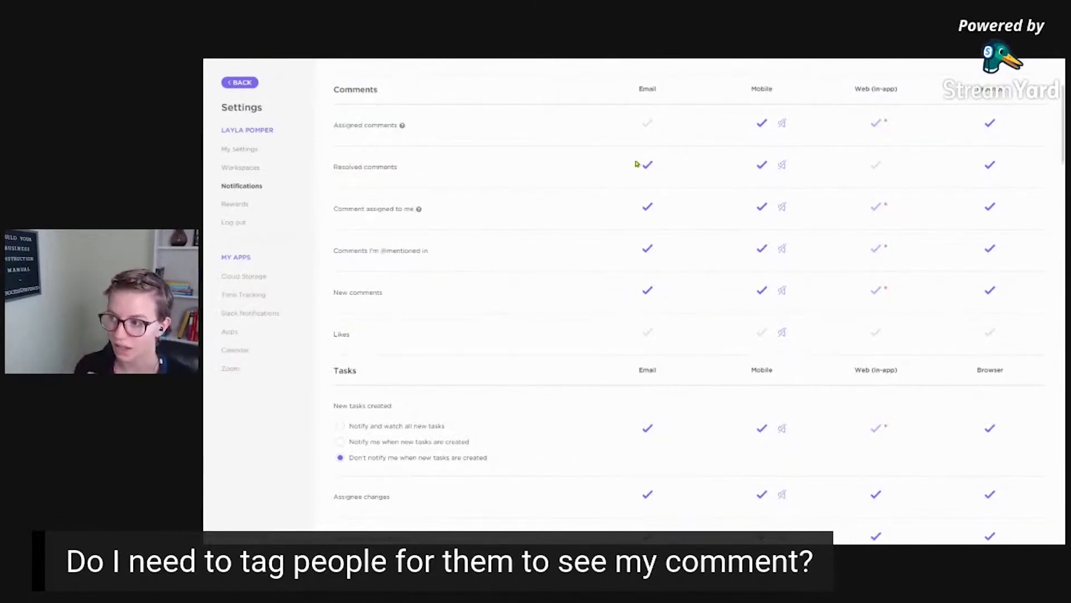
pyautogui.click(631, 90)
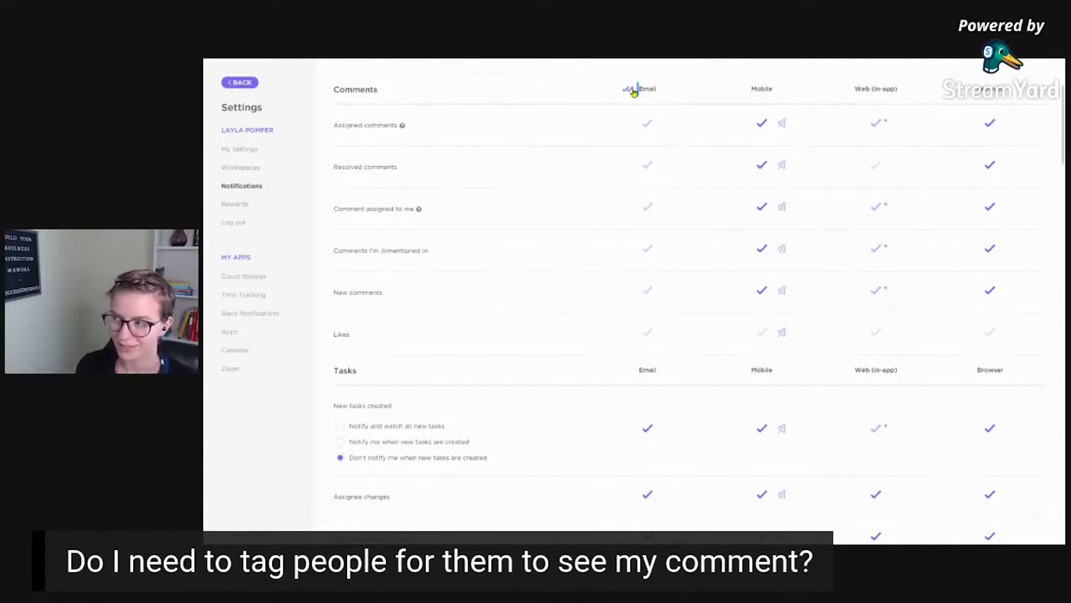
pyautogui.click(968, 91)
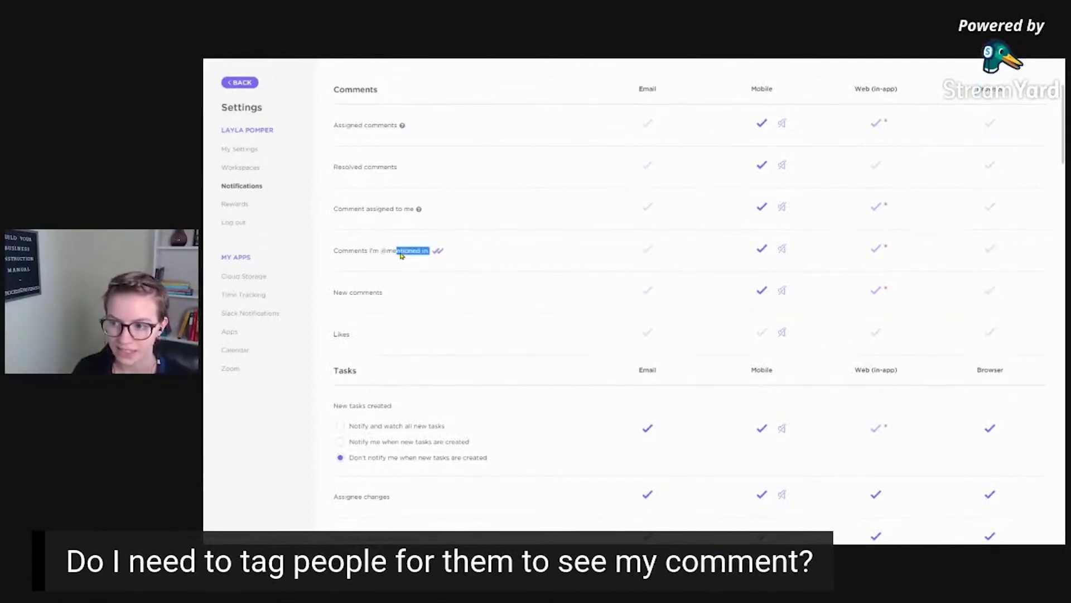
pyautogui.tripleClick(336, 256)
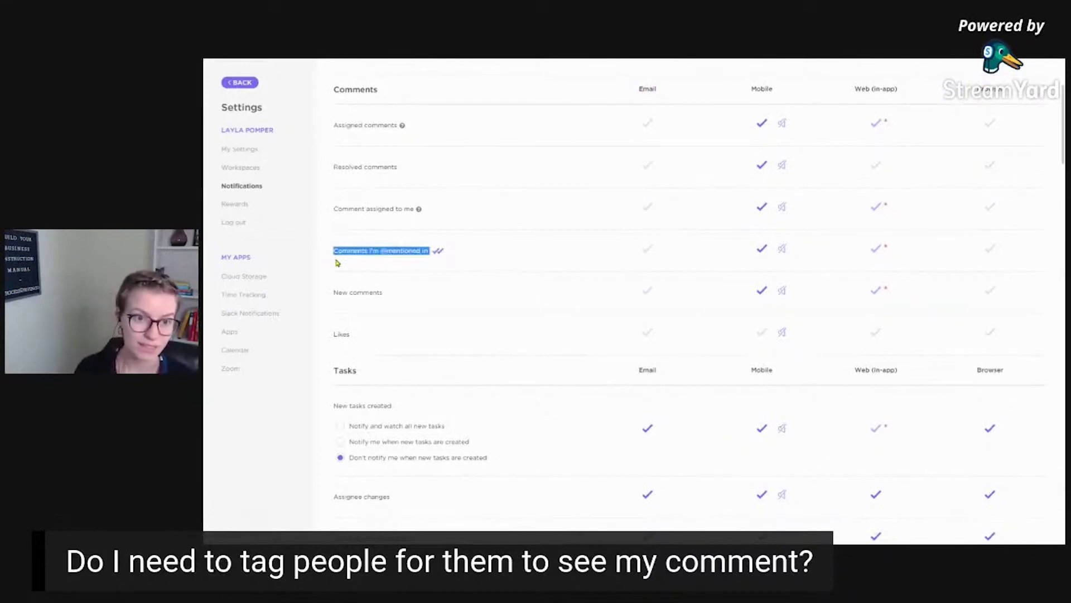